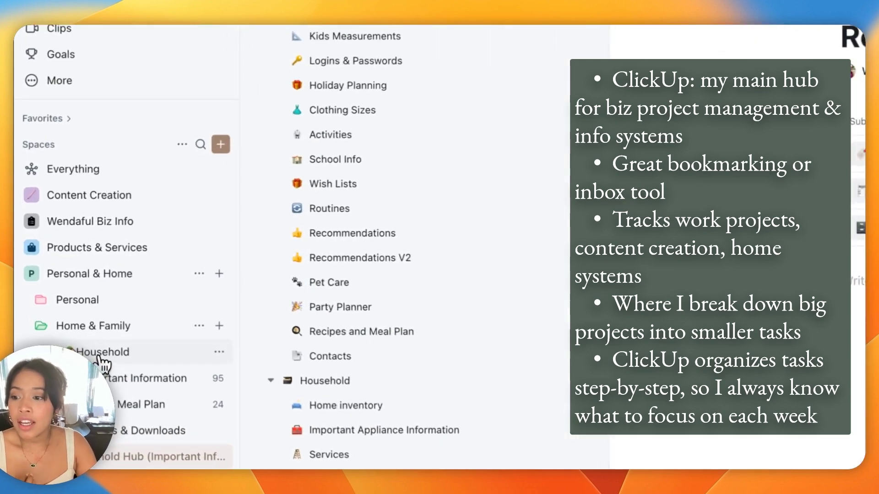
- Open the Household list and the Skateworld birthday party task, then the Household Hub doc
left_click(101, 363)
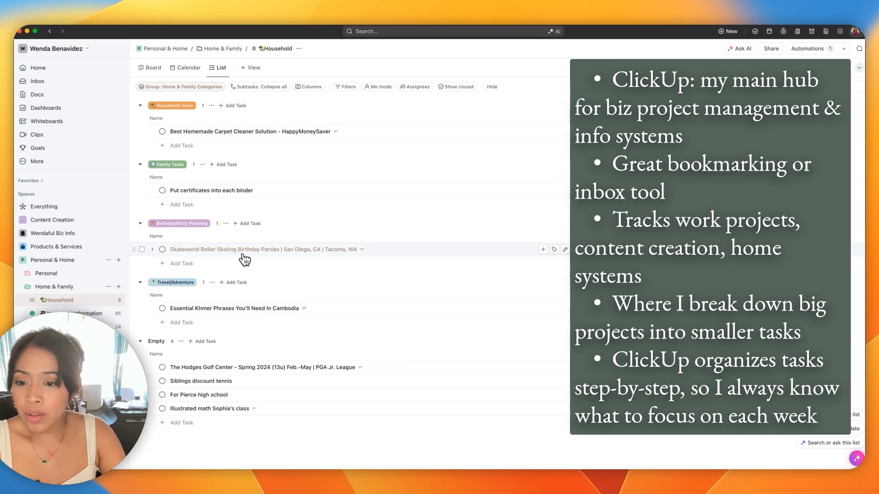
left_click(224, 250)
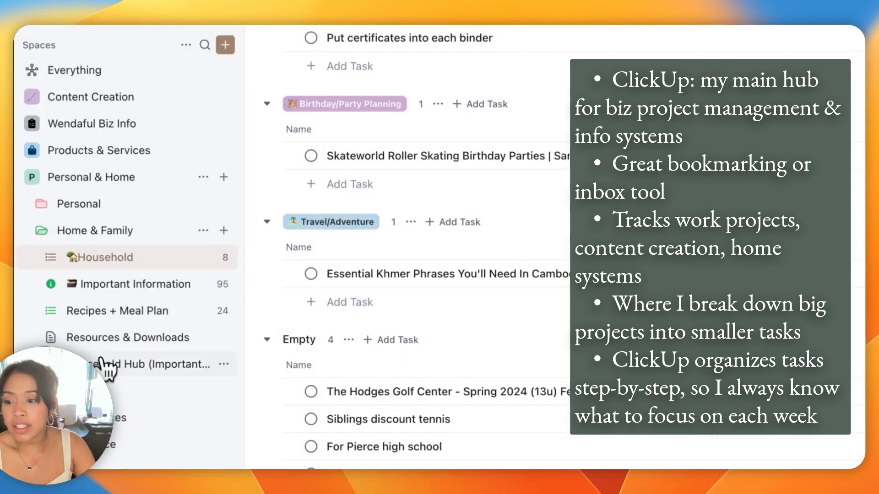
left_click(101, 364)
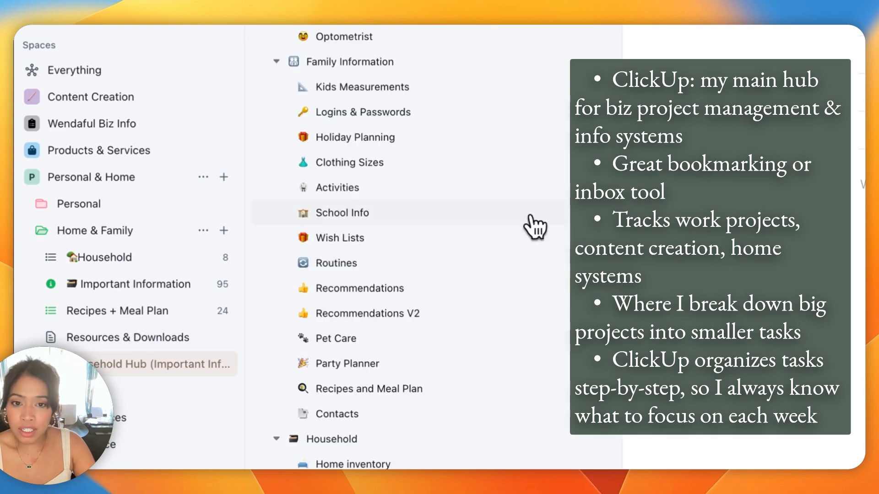
- Collapse the Medical History section and open the Important Information page with its seven subpages
scroll(533, 226, "up", 5)
scroll(458, 186, "down", 5)
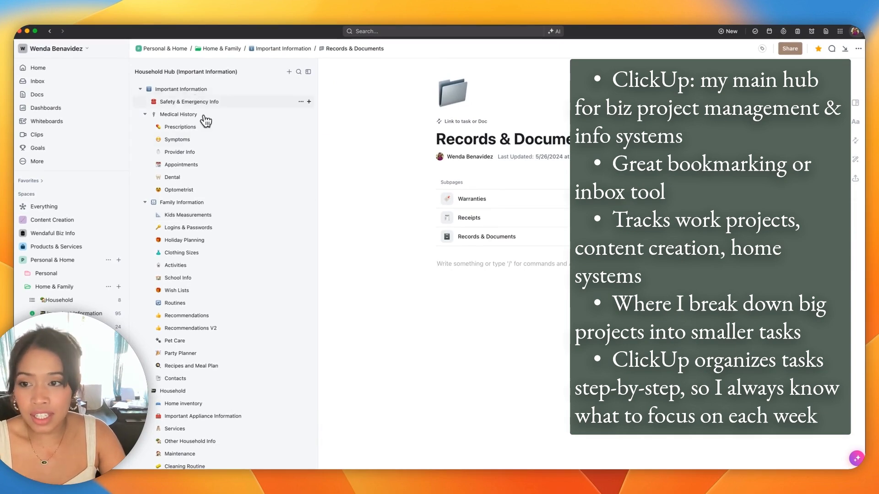
left_click(145, 115)
left_click(181, 89)
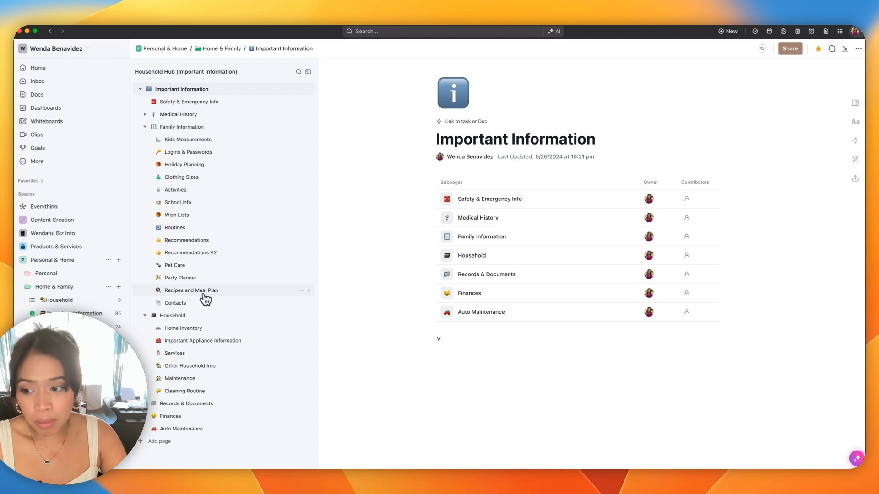
- View the Blog & YouTube Content Planner's Content Workflow board, then open the Products & Services space
left_click(46, 221)
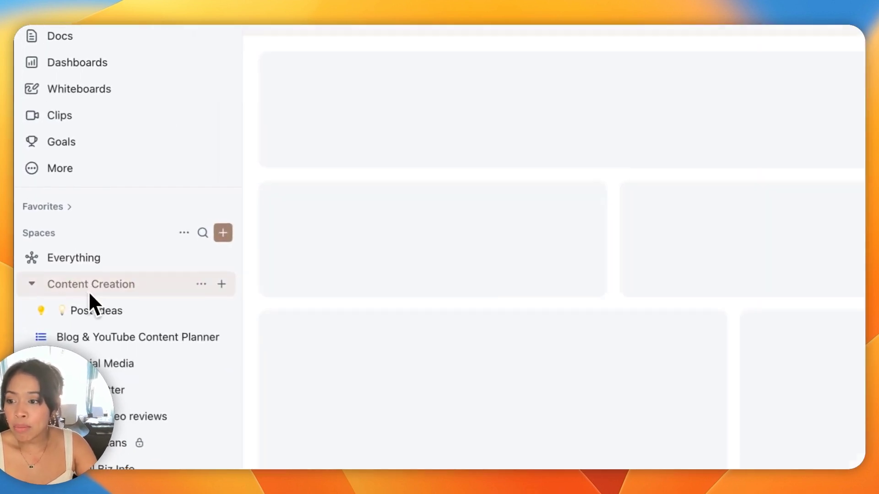
left_click(101, 341)
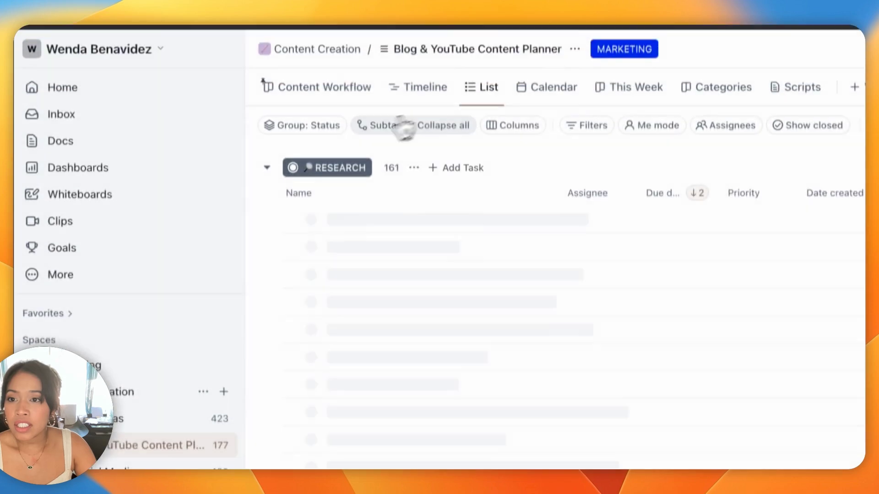
left_click(302, 116)
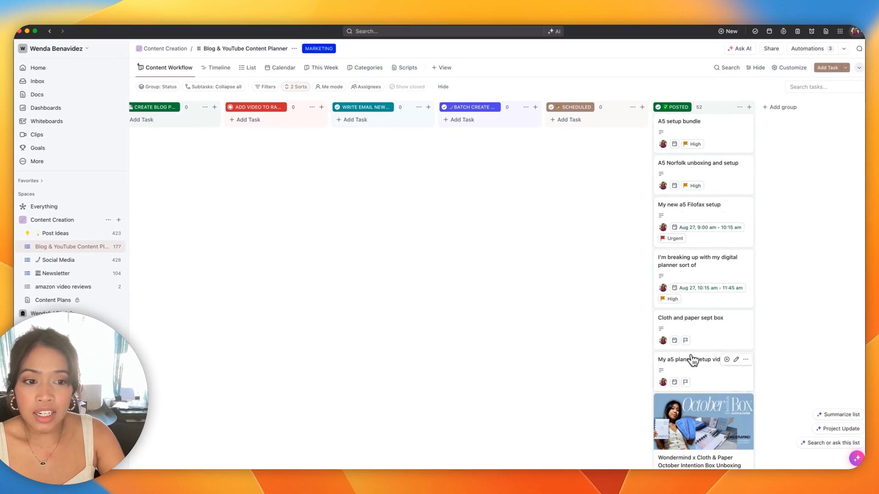
scroll(705, 288, "down", 5)
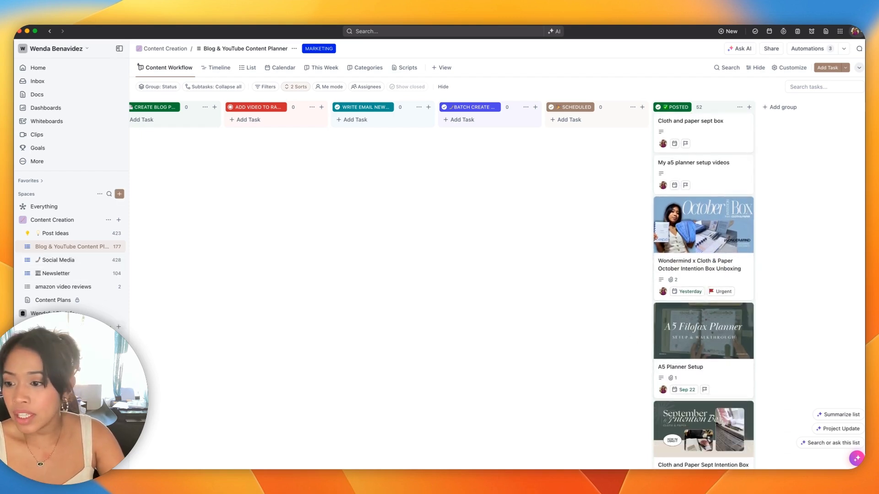
left_click(60, 327)
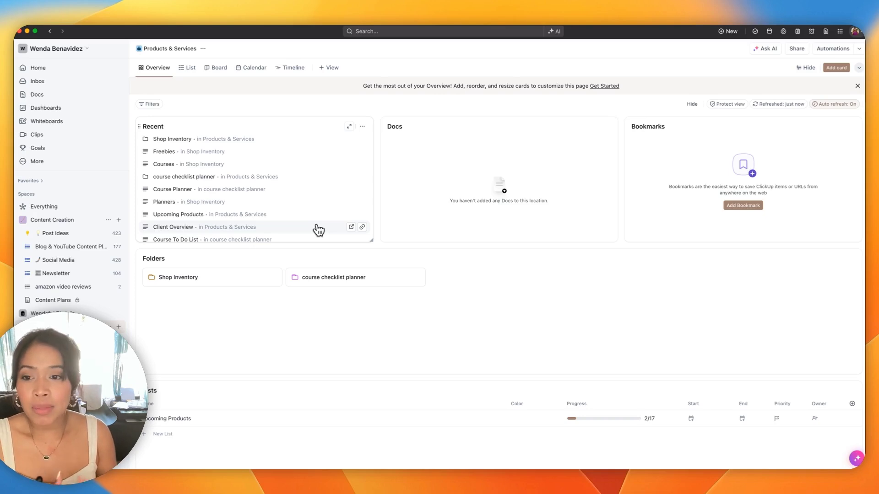
- Open the Blog & YouTube Content Planner board and scroll sideways to the Record Video column
scroll(316, 229, "down", 2)
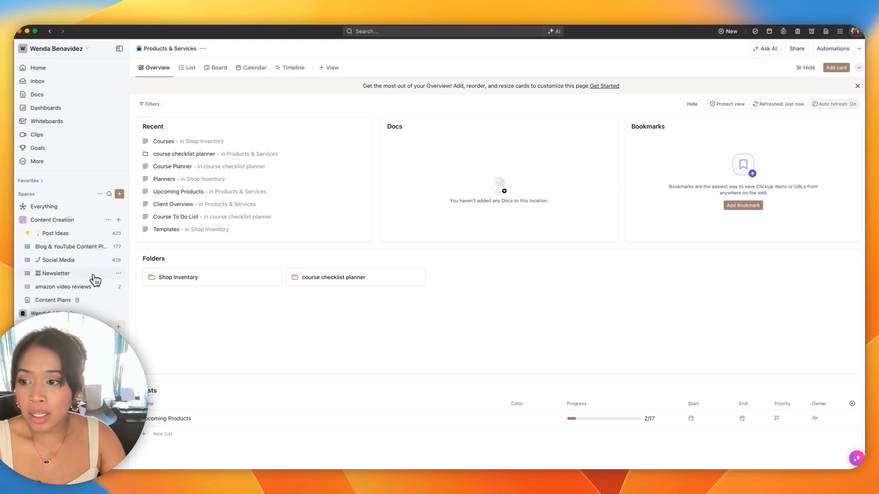
left_click(71, 246)
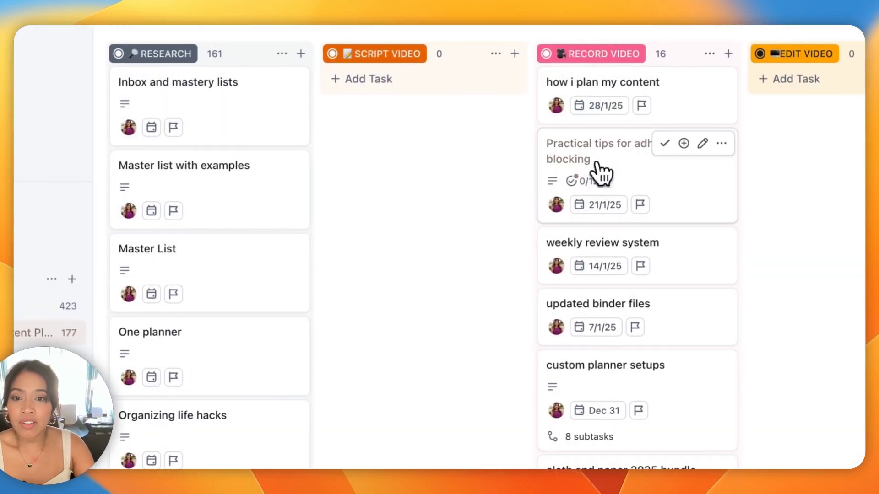
scroll(658, 177, "right", 5)
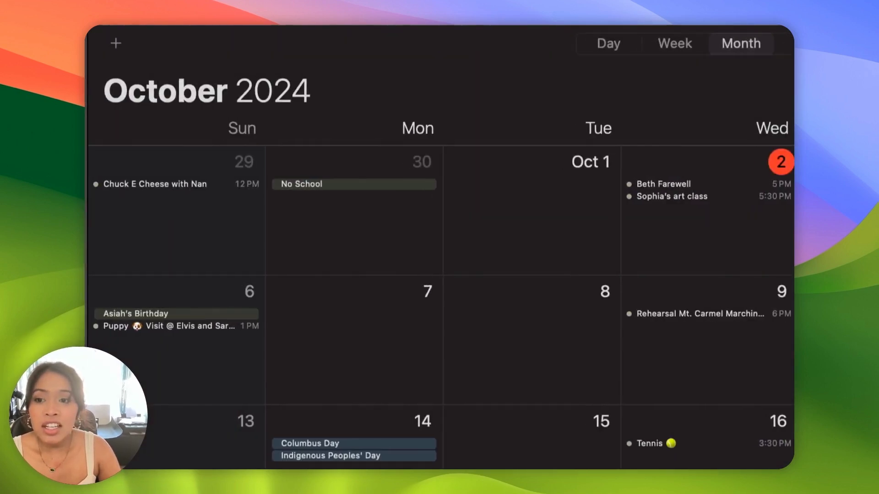
- Start a quick calendar event and enter 'lunch at 1pm on'
left_click(291, 43)
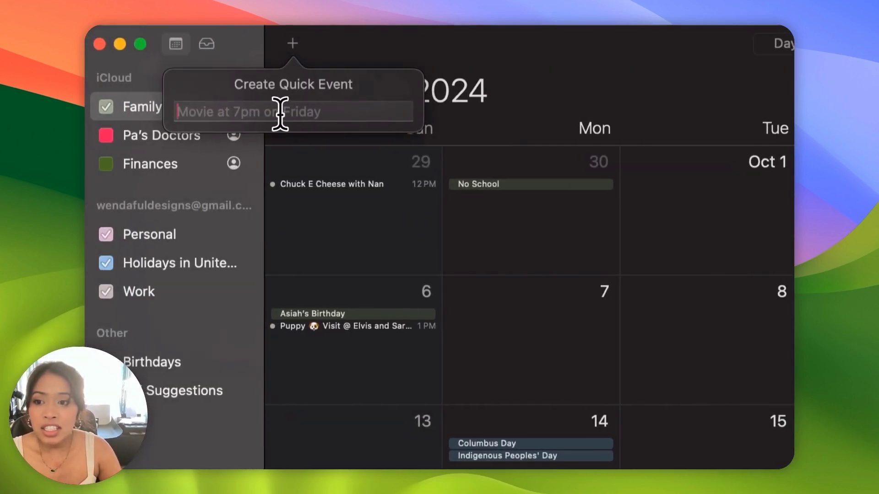
type("lunch at 1pm on")
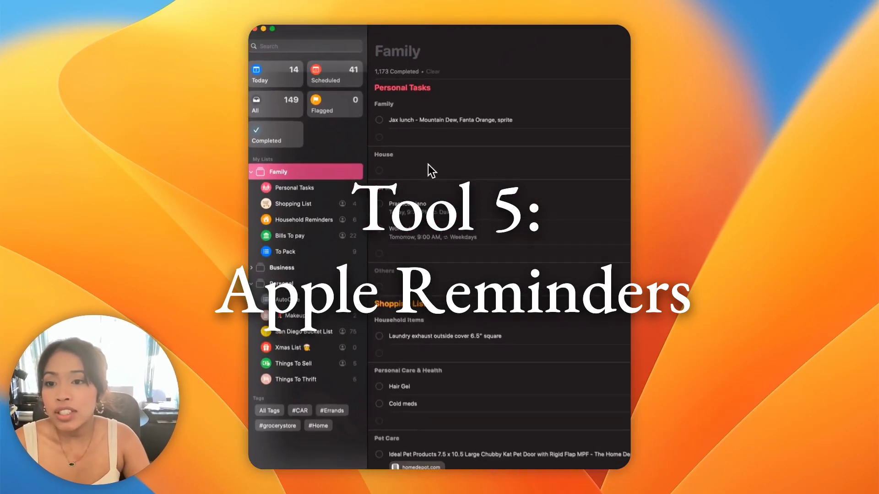
- Show the Personal Tasks list under Family, with Practice piano and Workout
scroll(426, 158, "down", 2)
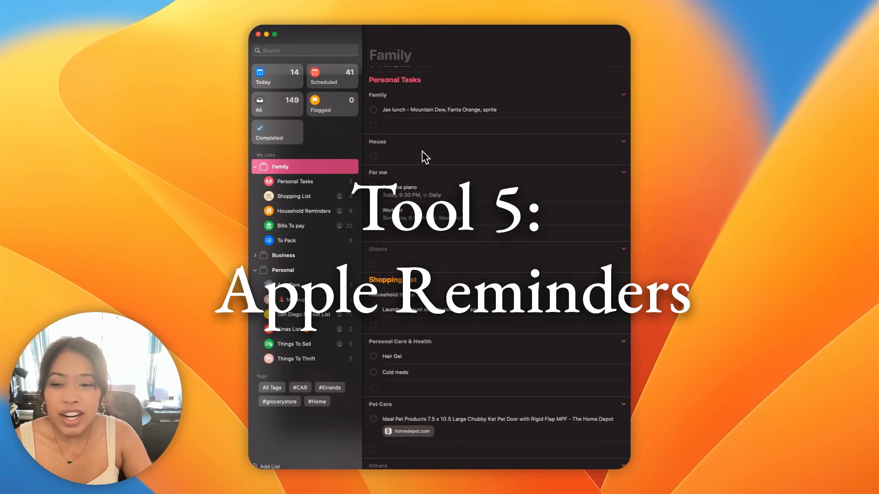
left_click(296, 182)
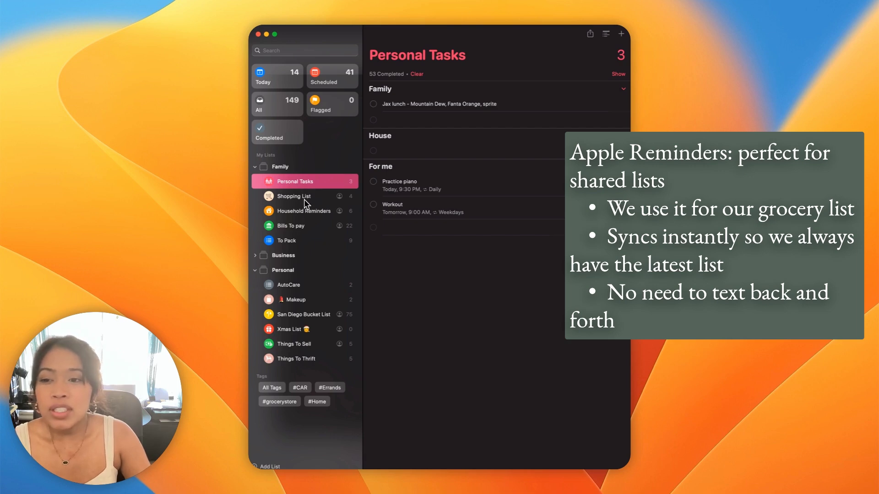
- Check the Shopping List's sharing options, add a blank reminder, then switch to To Pack
left_click(293, 196)
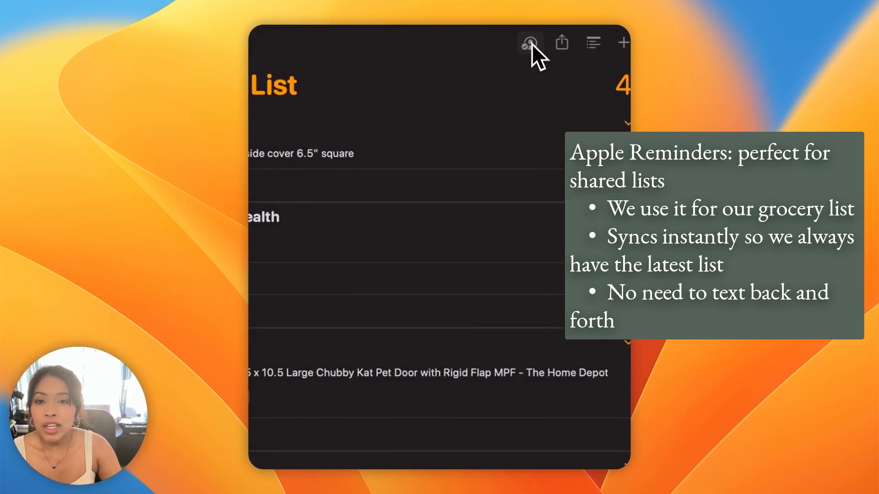
left_click(532, 43)
left_click(344, 51)
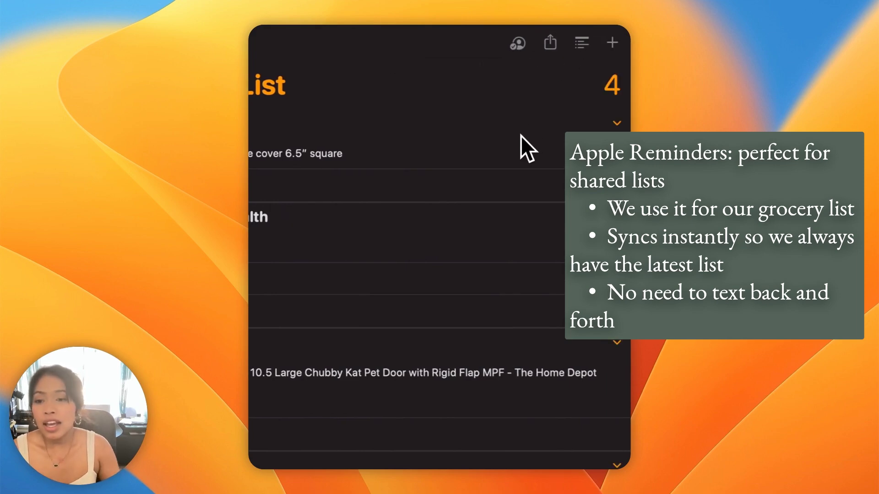
left_click(321, 185)
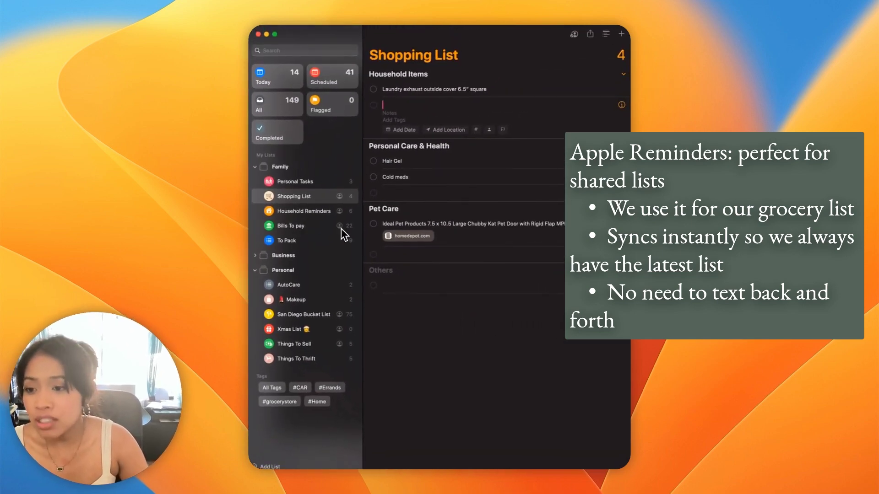
left_click(295, 241)
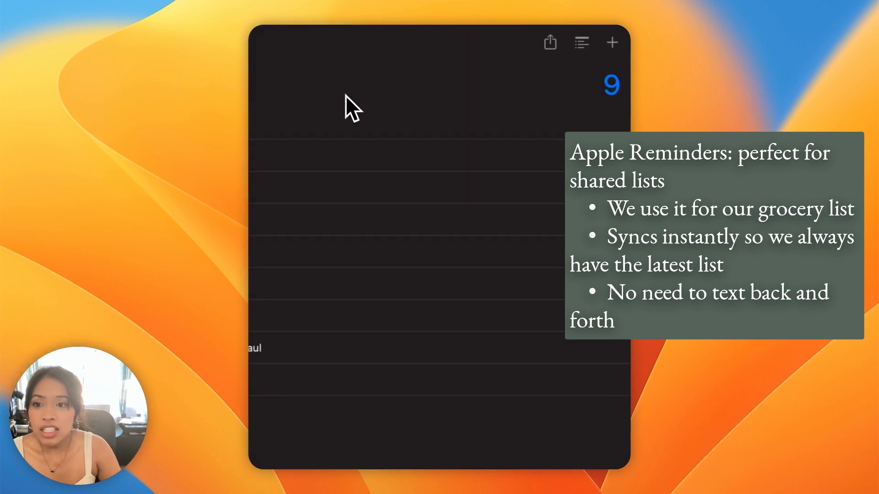
- Create an Xmas List from the saved Xmas List template, then return to the To Pack list
left_click(614, 45)
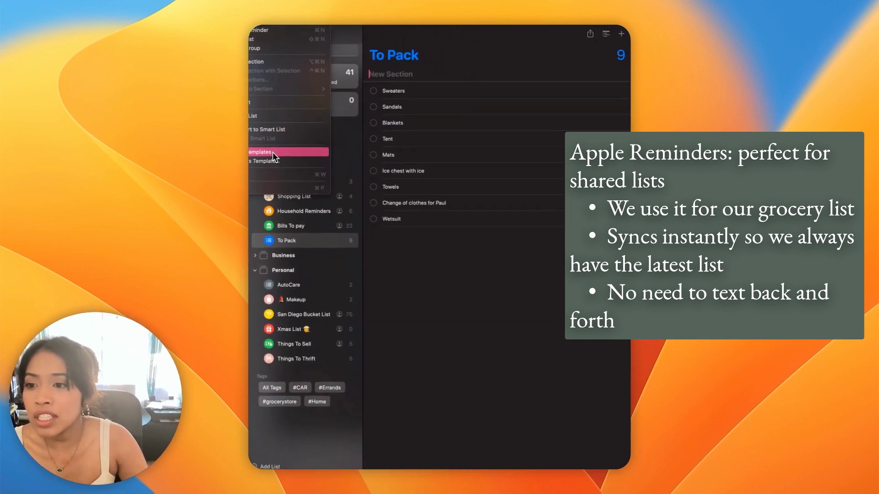
left_click(273, 152)
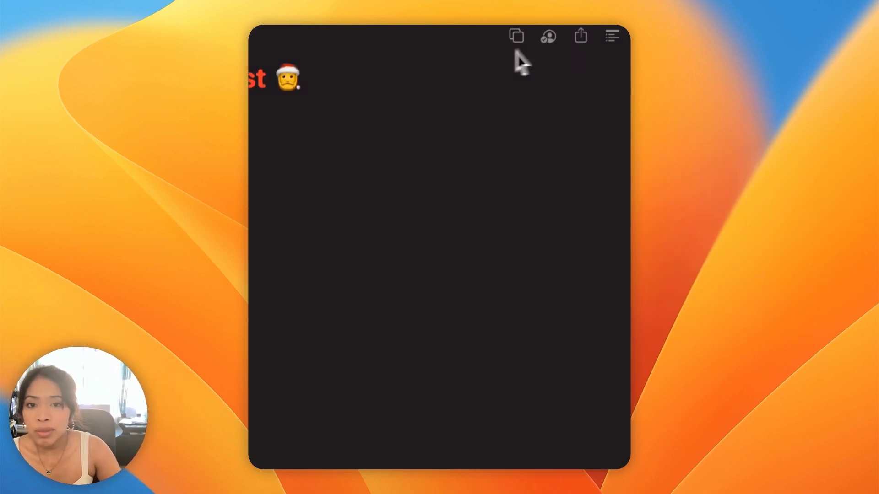
left_click(263, 18)
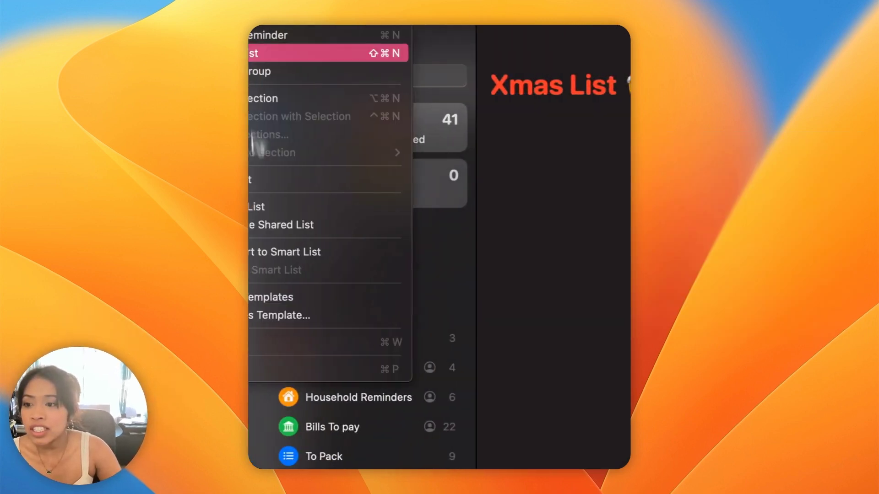
left_click(259, 298)
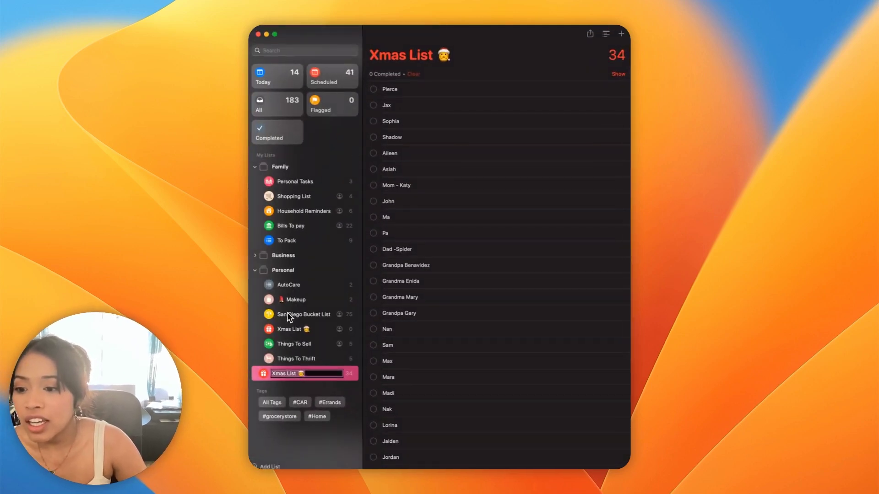
left_click(287, 315)
left_click(291, 375)
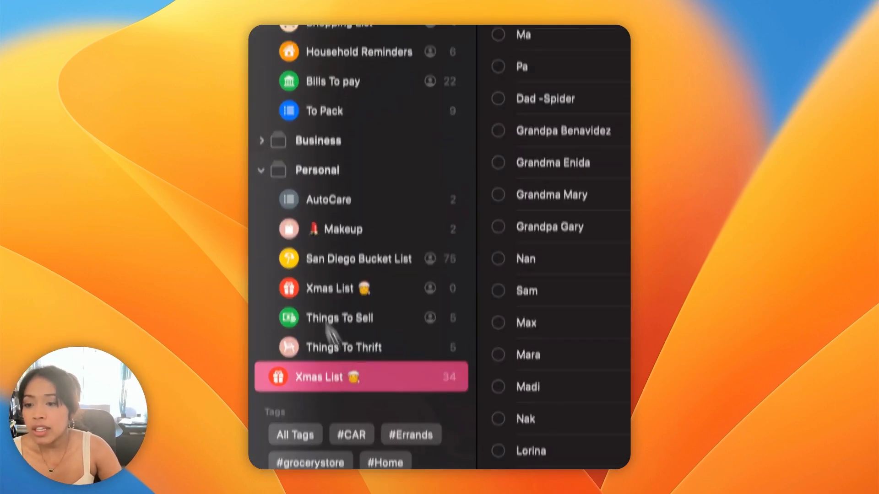
left_click(374, 92)
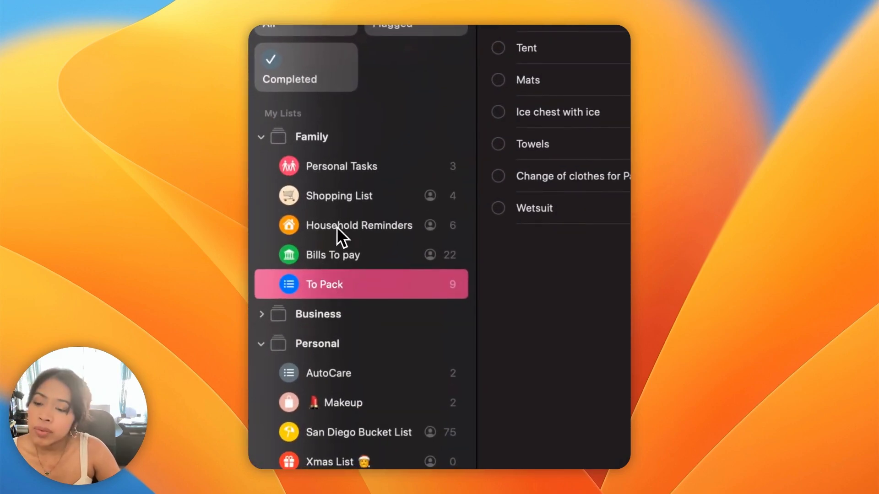
- Clear measurement text in Household Reminders' ceiling panel reminder, then show Personal Tasks
left_click(337, 226)
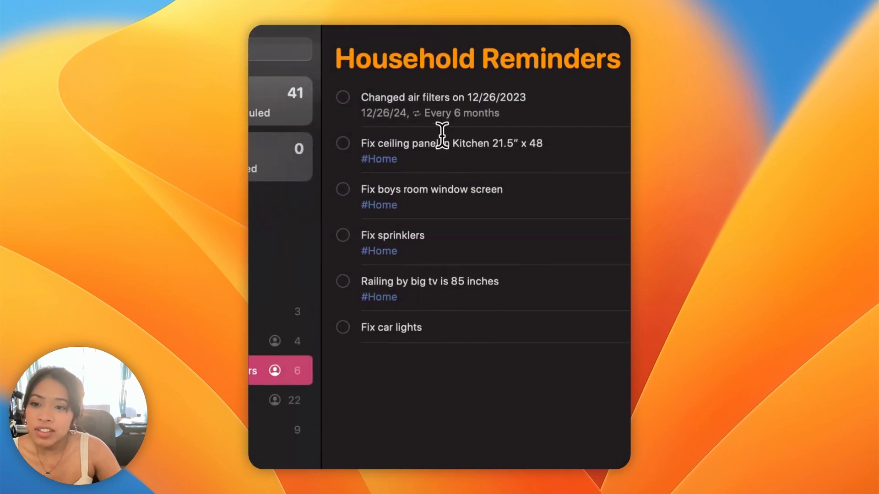
left_click(444, 98)
left_click_drag(537, 137, 433, 149)
left_click(471, 145)
scroll(384, 236, "down", 1)
scroll(384, 236, "up", 1)
left_click_drag(522, 149, 524, 169)
left_click(566, 148)
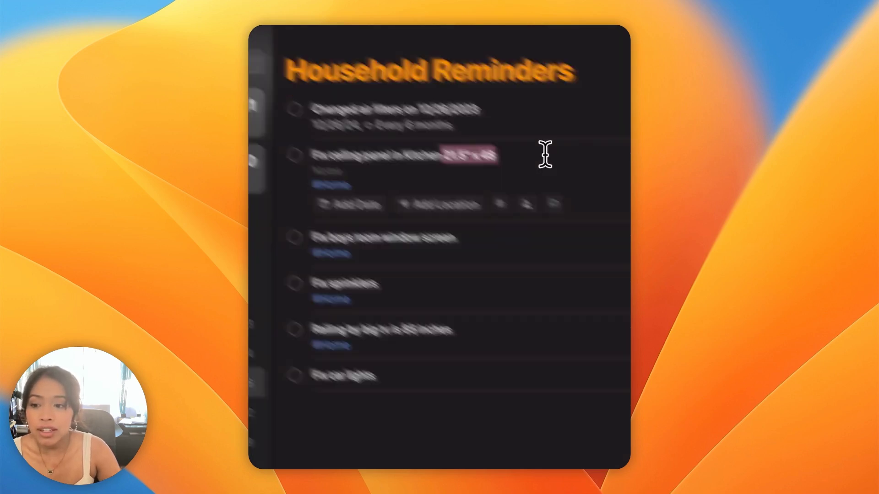
left_click(343, 221)
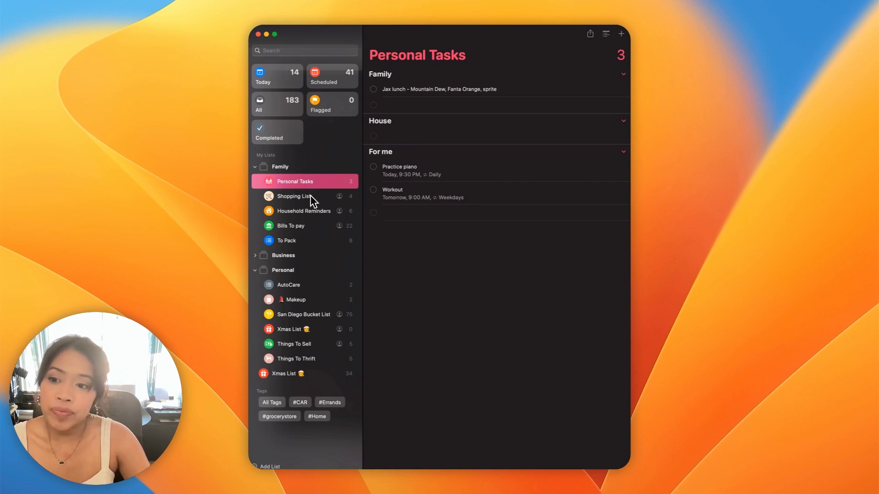
- Add a 'lettuce' reminder to the Shopping List under Others
left_click(293, 196)
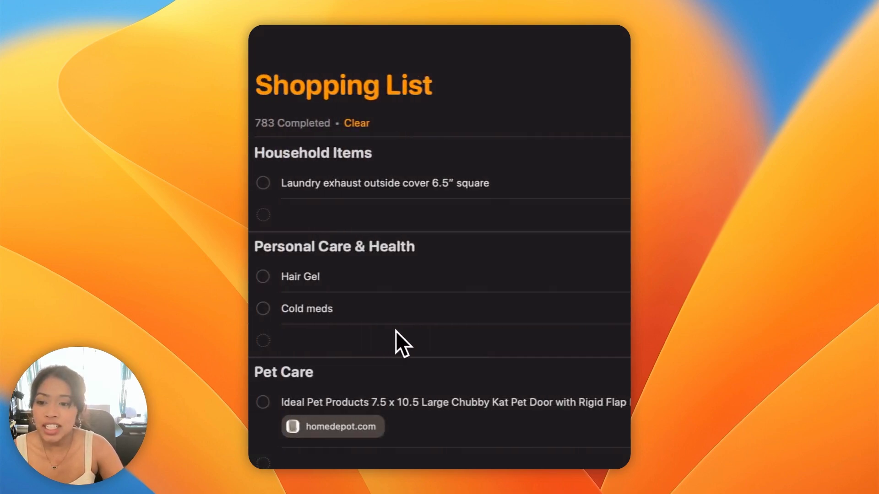
left_click(371, 143)
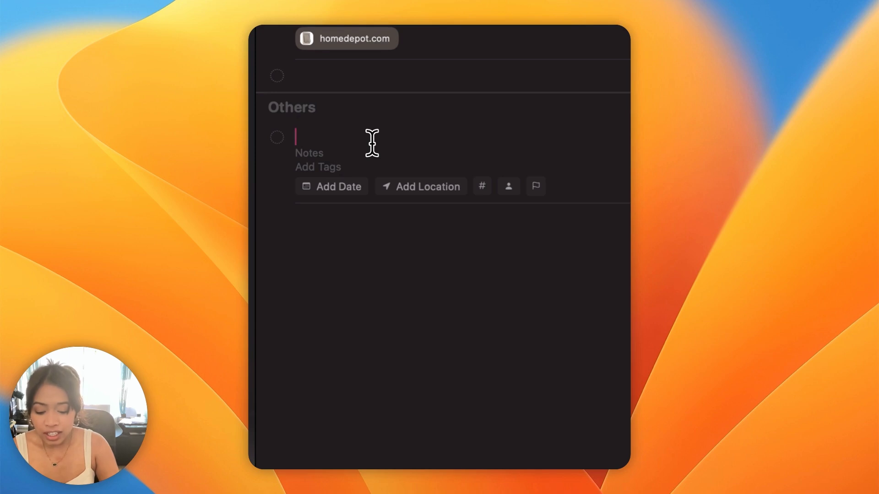
type("lettuce")
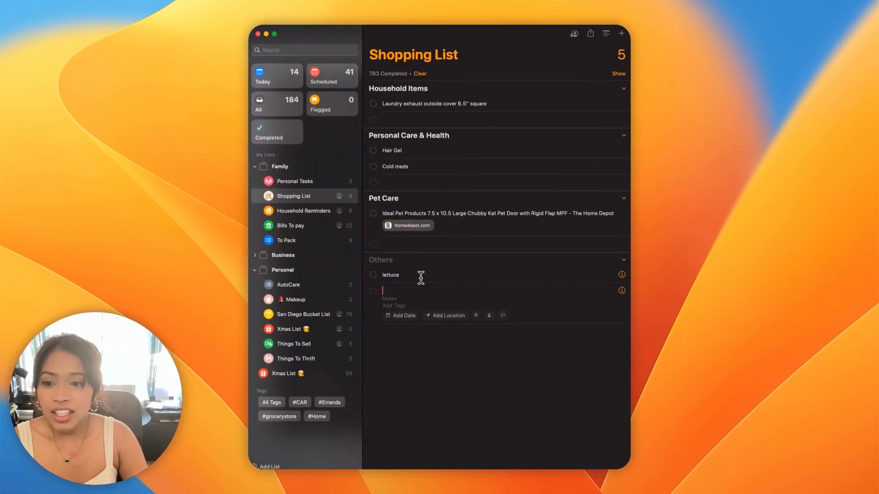
key("Return")
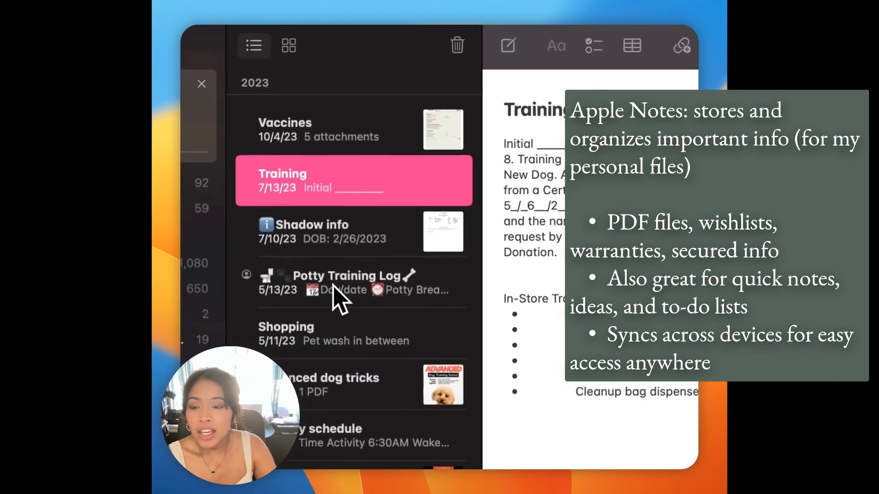
- Open the Potty Training Log note and scroll around its table of dates, times and potty types
left_click(397, 297)
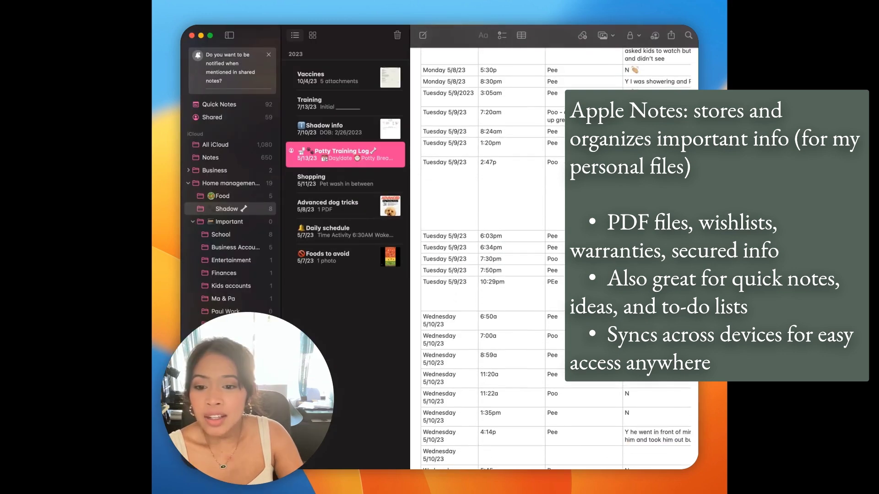
scroll(556, 257, "down", 10)
scroll(556, 259, "up", 10)
scroll(556, 274, "right", 5)
scroll(556, 274, "left", 5)
scroll(556, 274, "right", 5)
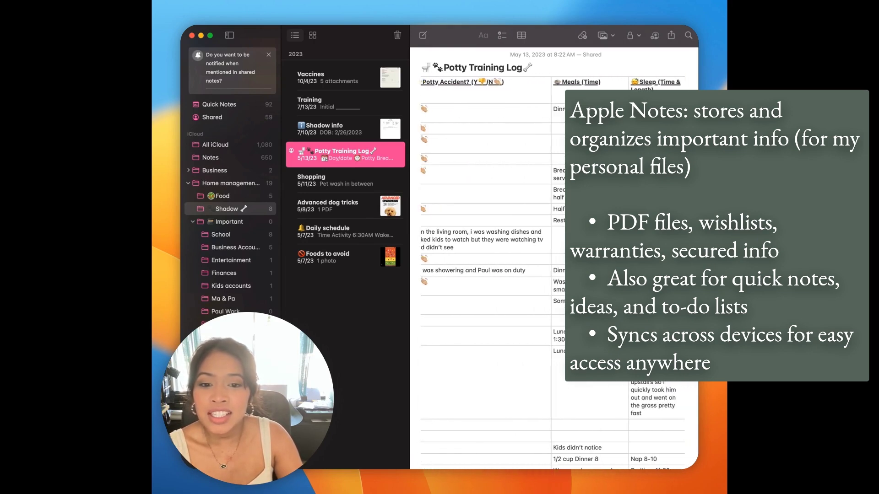
scroll(556, 274, "down", 5)
scroll(556, 274, "left", 5)
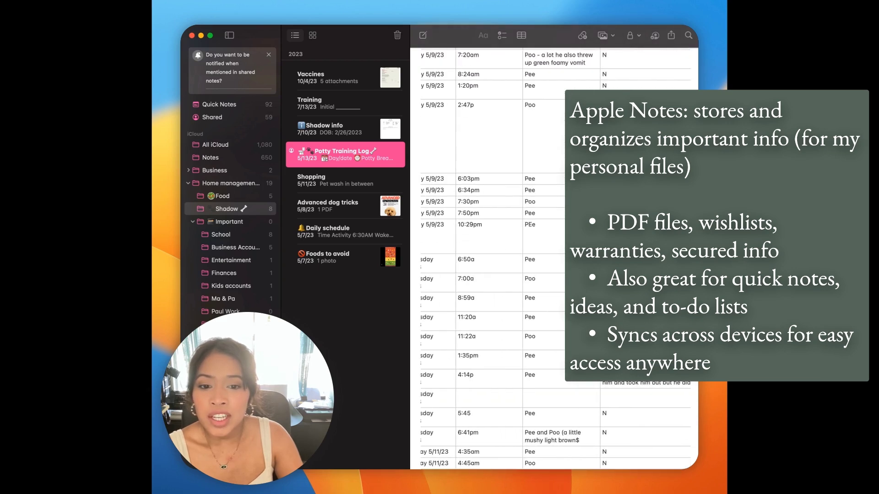
scroll(556, 274, "down", 5)
scroll(556, 275, "up", 5)
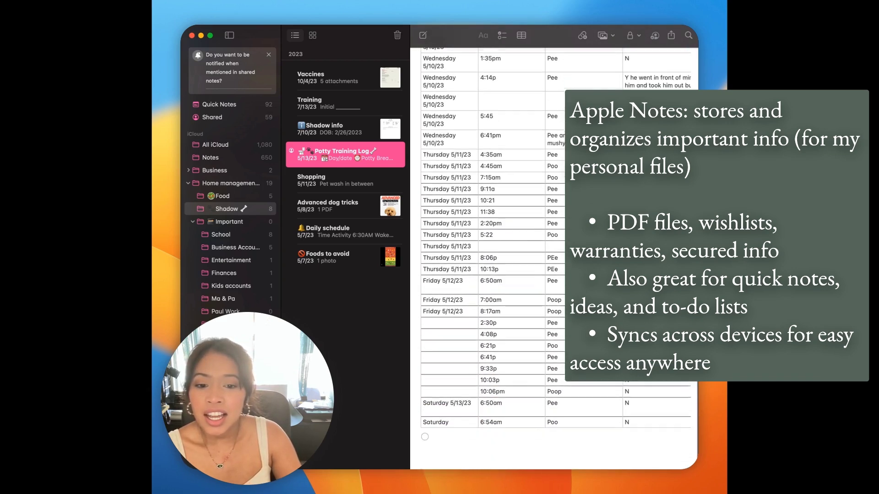
scroll(556, 274, "down", 10)
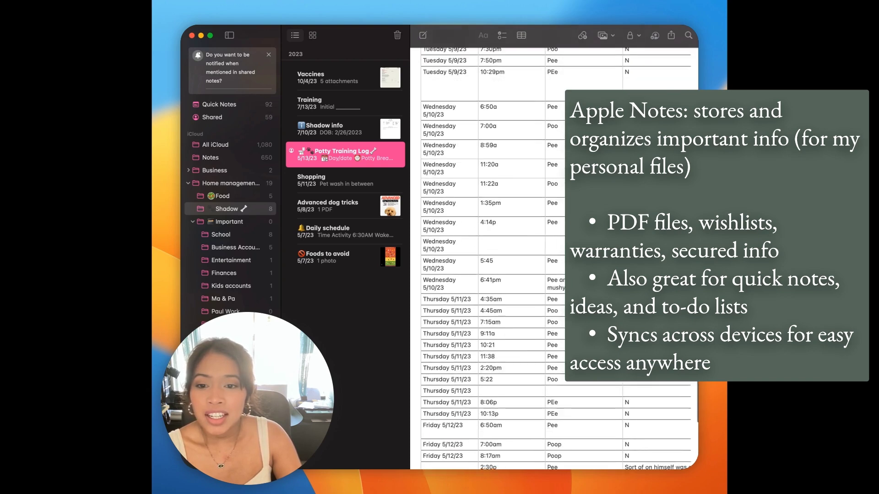
scroll(556, 275, "up", 10)
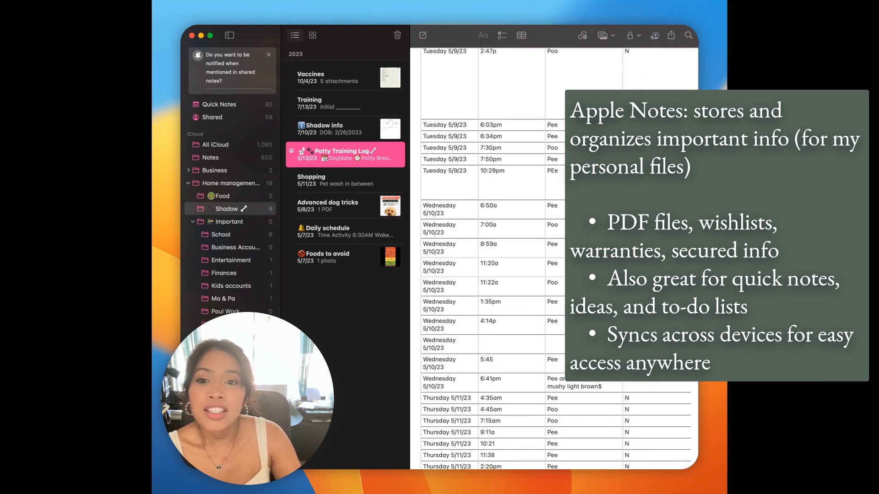
scroll(556, 274, "right", 2)
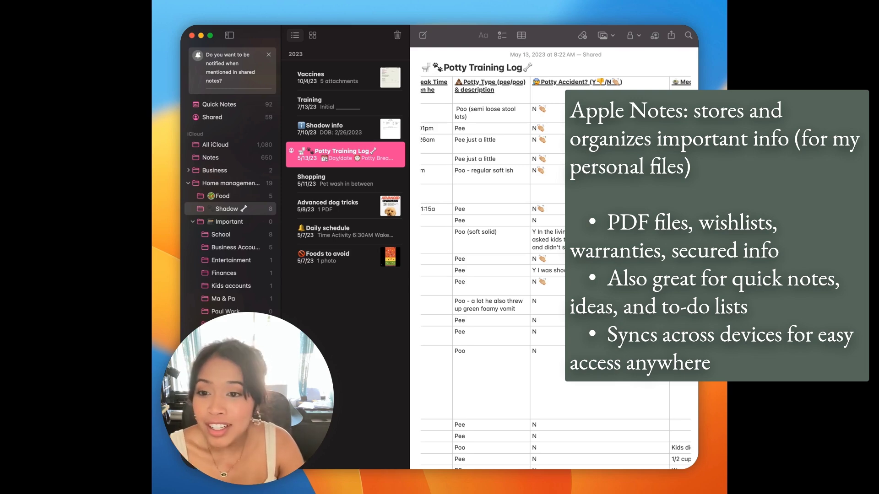
- Open the Advanced dog tricks note and page its attached PDF to the Play Dead training steps
left_click(300, 185)
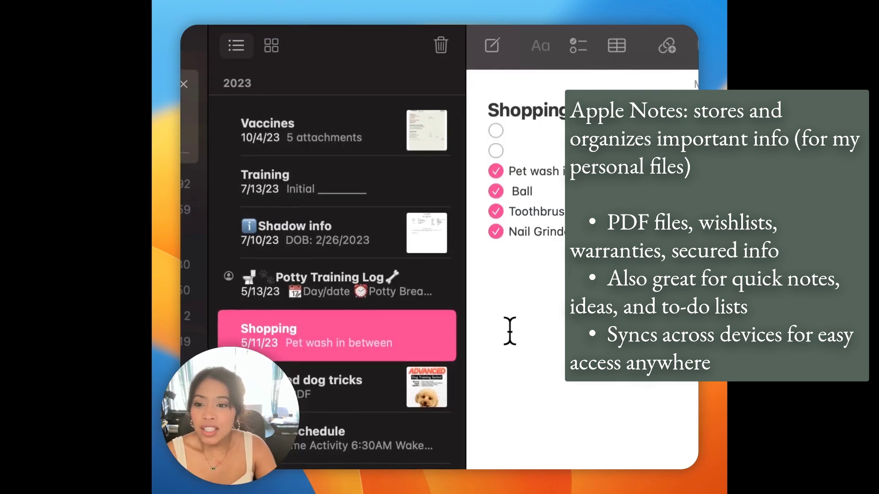
left_click(312, 382)
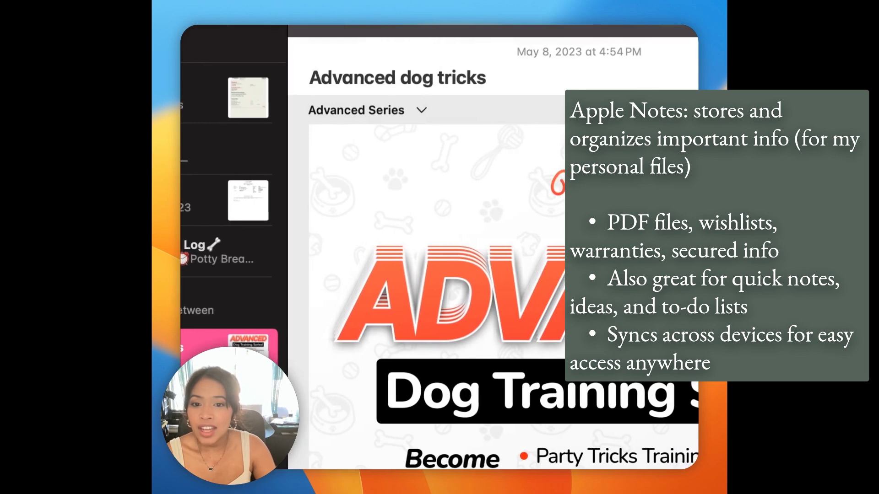
scroll(509, 356, "down", 3)
scroll(511, 357, "up", 3)
scroll(512, 366, "down", 15)
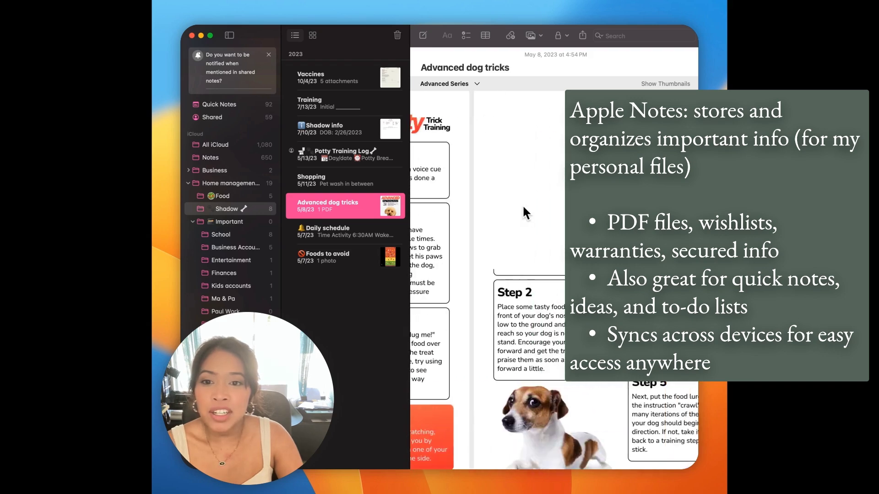
scroll(522, 204, "right", 5)
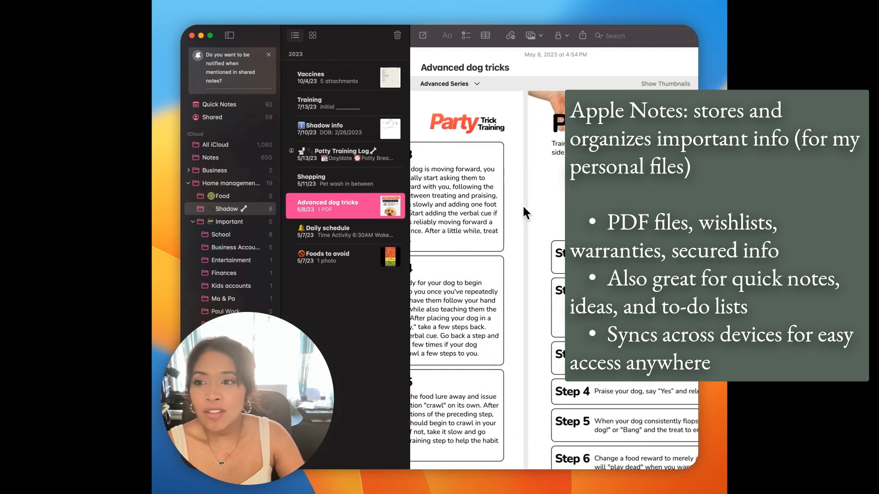
scroll(522, 204, "down", 2)
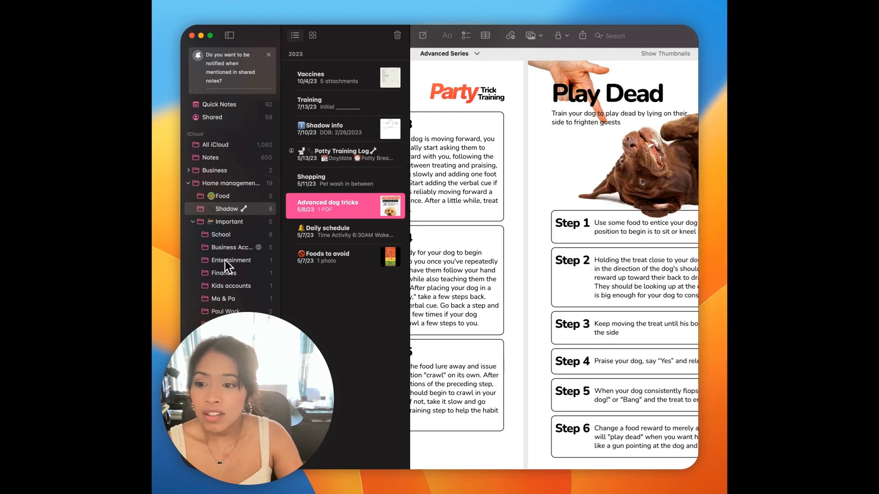
- Open the Ma & Pa folder's locked Social note in its own window
left_click(224, 299)
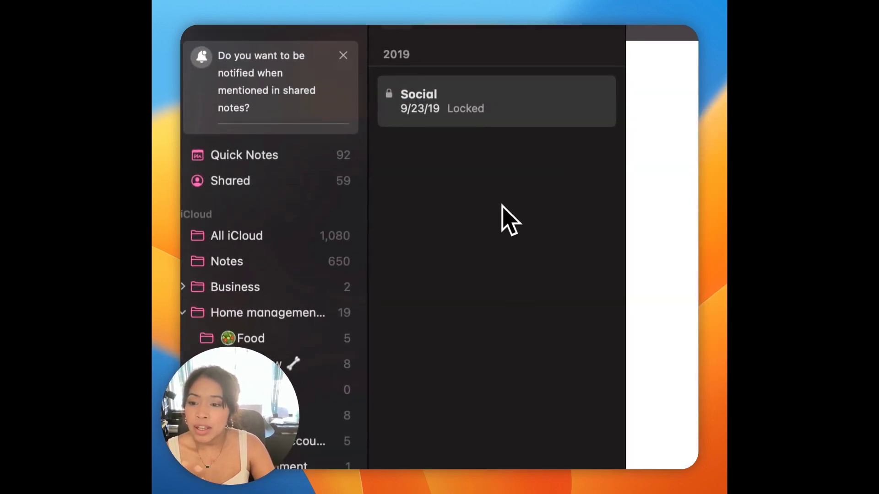
double_click(485, 146)
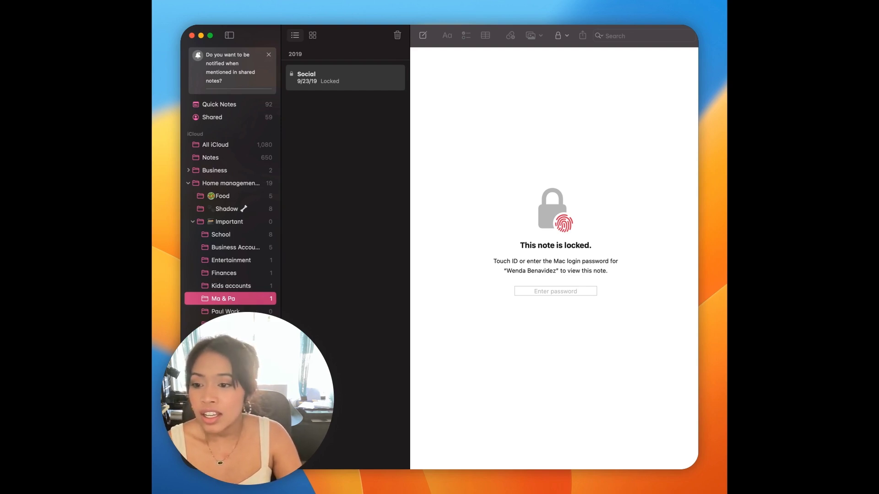
- View the Tv Lg C3 65" warranty scans in the Warranties folder
left_click(224, 363)
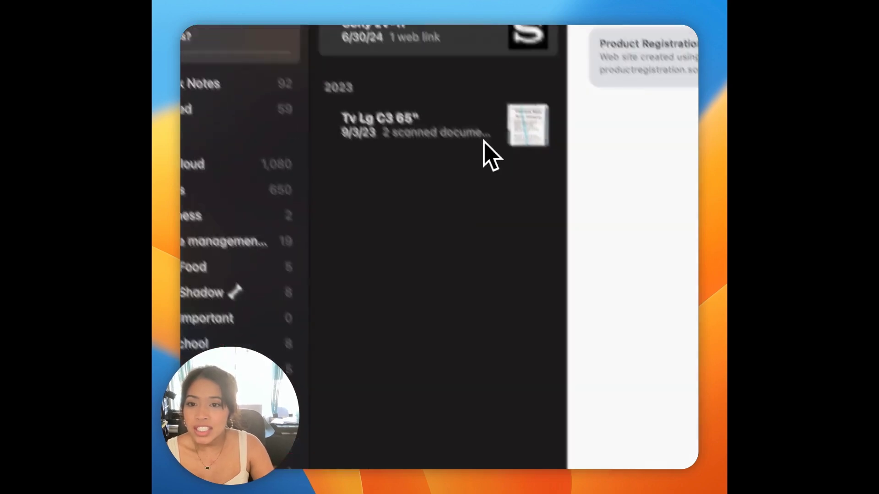
left_click(349, 128)
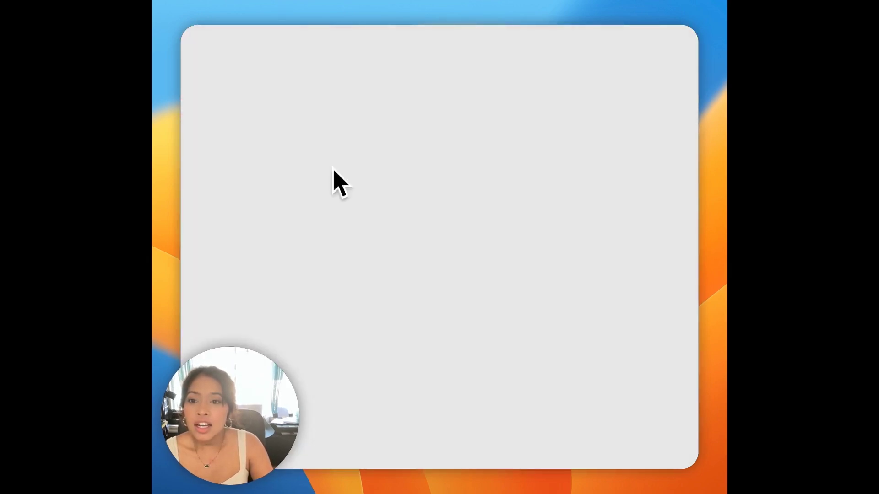
scroll(340, 183, "down", 10)
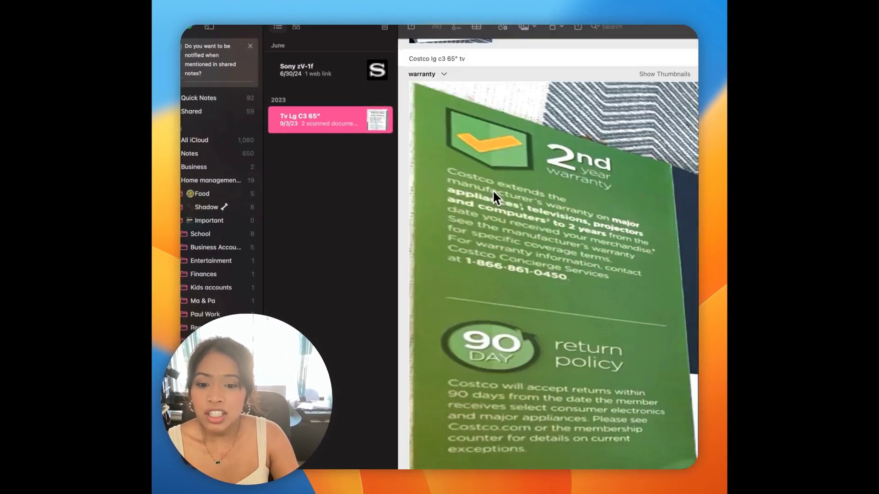
scroll(501, 194, "up", 10)
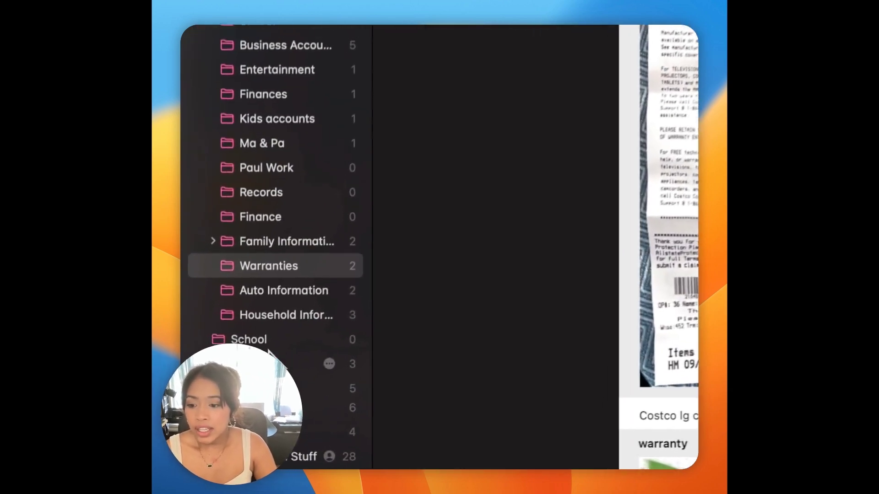
- Bring up the birthday wishlist note listing vbucks, an Xbox controller and a gaming chair
scroll(225, 407, "down", 3)
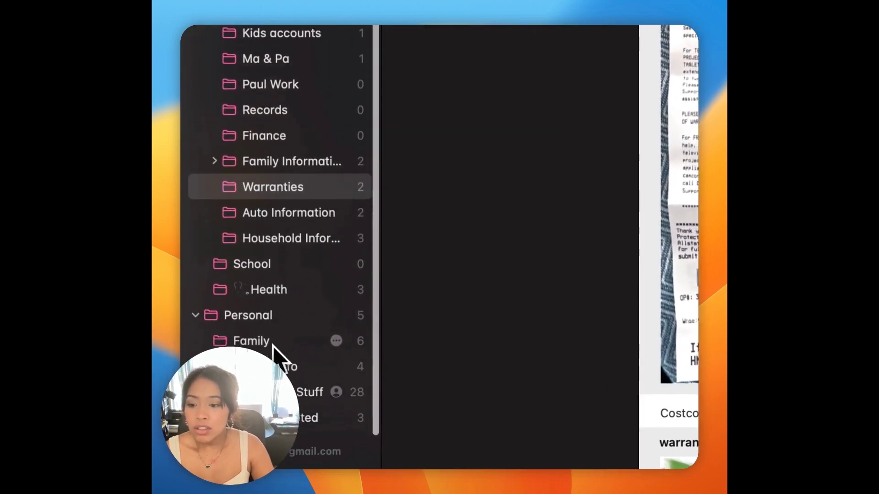
scroll(254, 167, "up", 10)
scroll(327, 387, "down", 7)
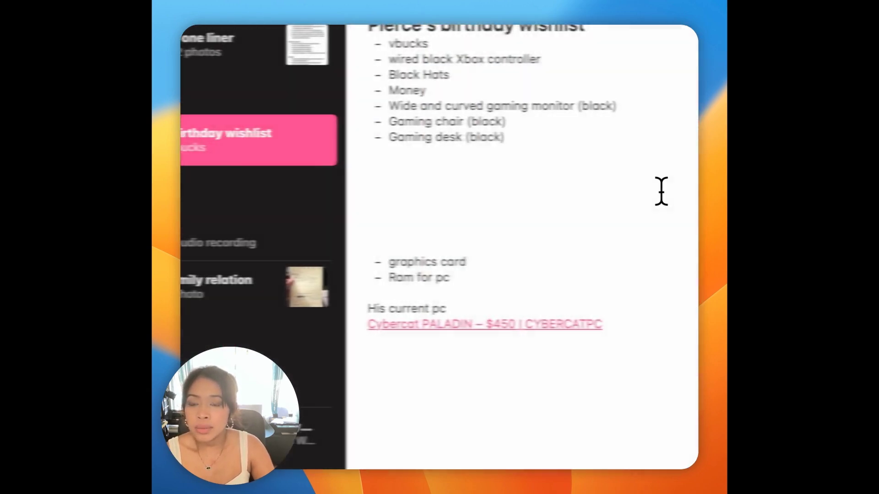